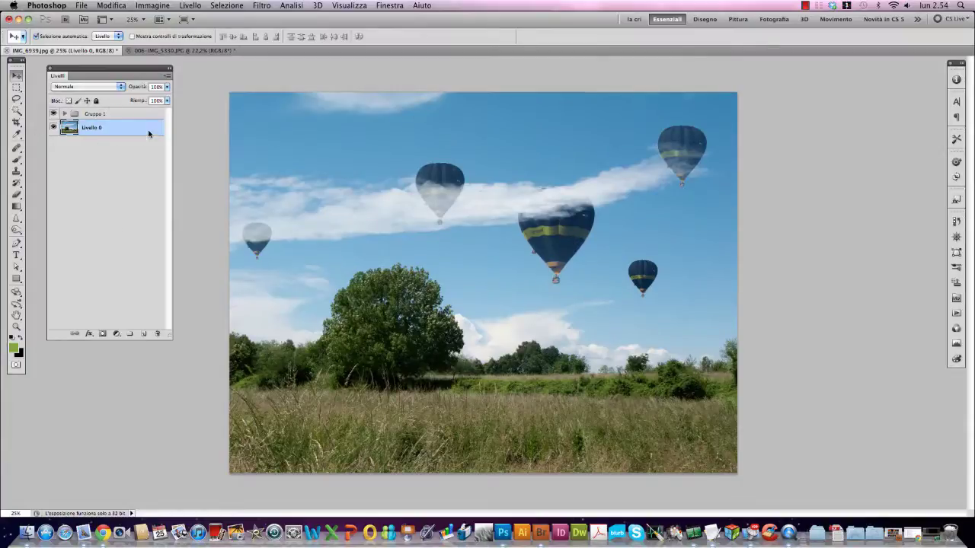
Step: Hide Gruppo 1's balloons, zoom out on the balloon photo, then go back to IMG_6939
click(54, 114)
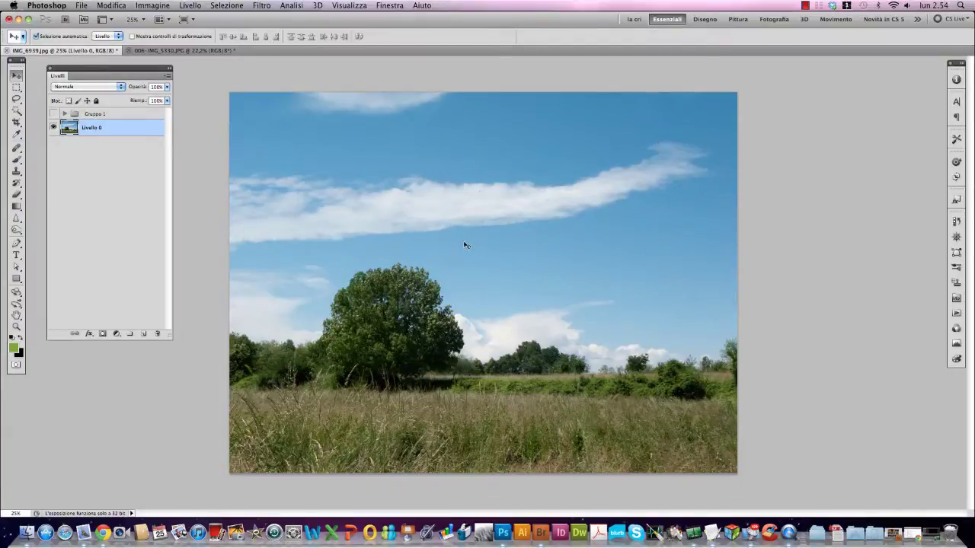
click(193, 49)
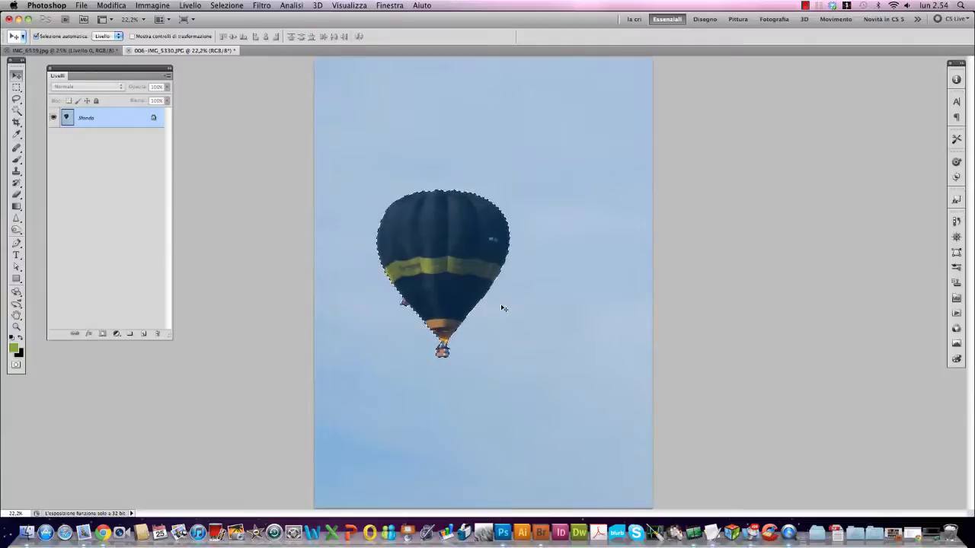
key(super+minus)
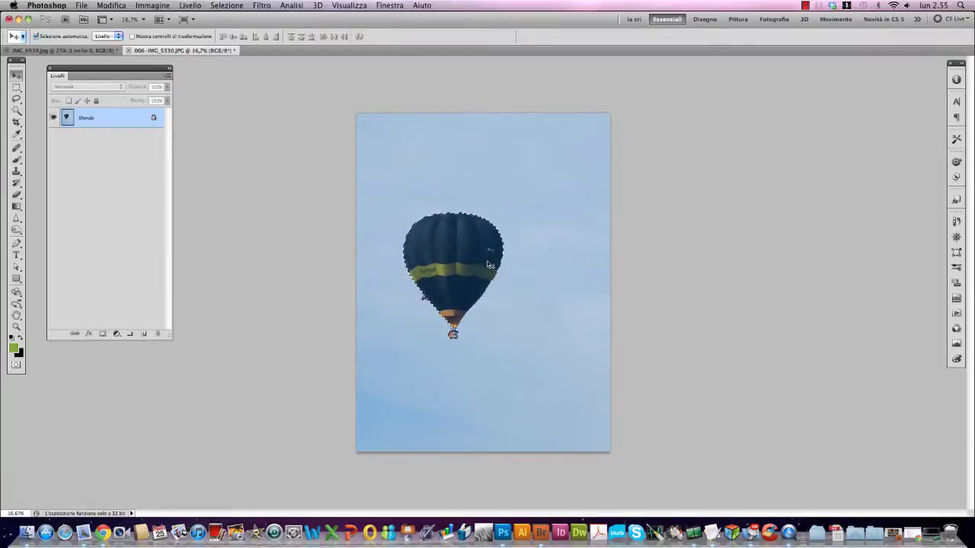
click(80, 51)
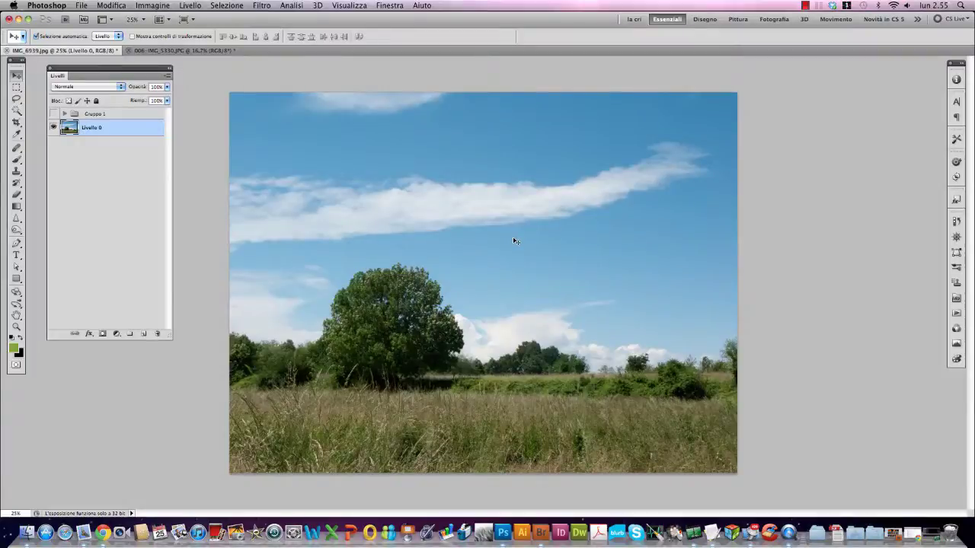
Step: Paste the dark blue balloon as Livello 2, placed upper-right and scaled to about 68%
key(super+v)
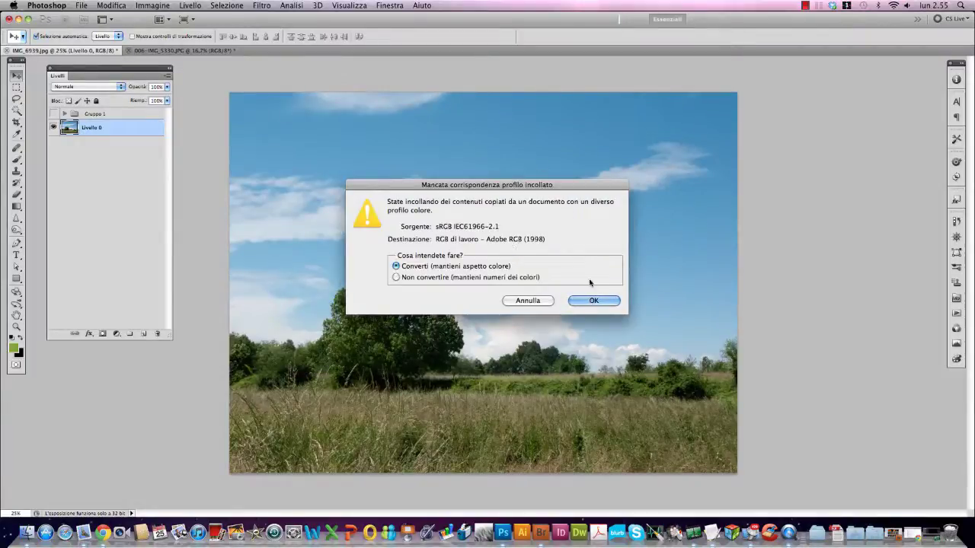
click(600, 301)
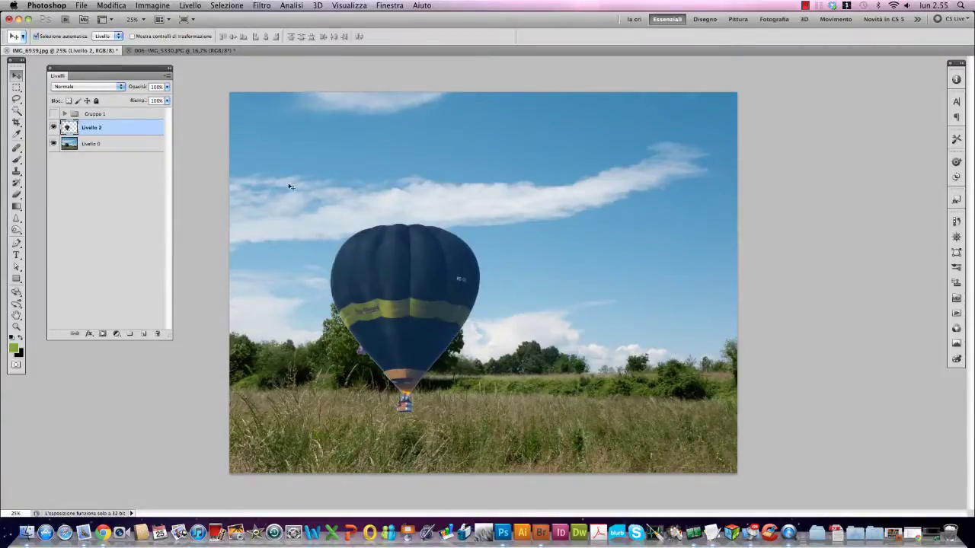
drag(400, 315, 606, 220)
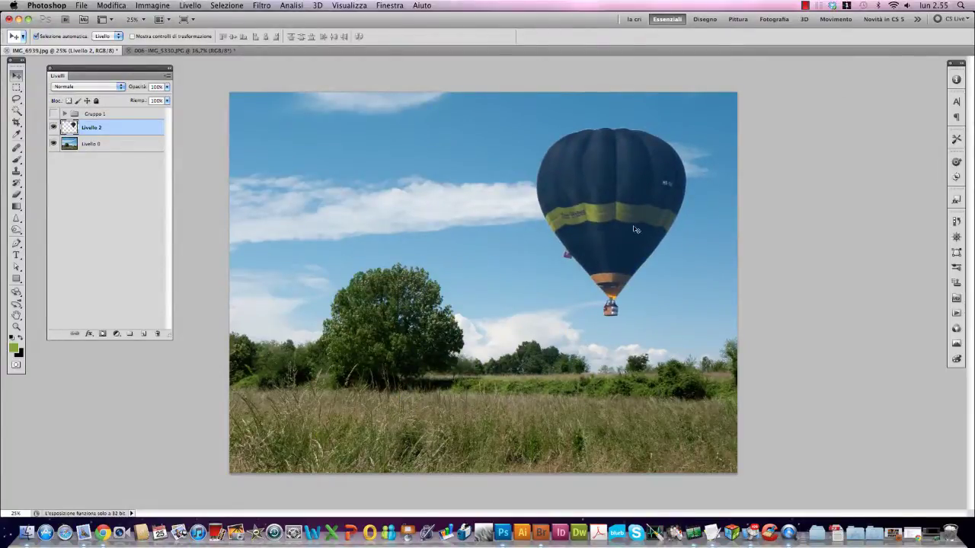
drag(617, 209, 634, 207)
key(ctrl+t)
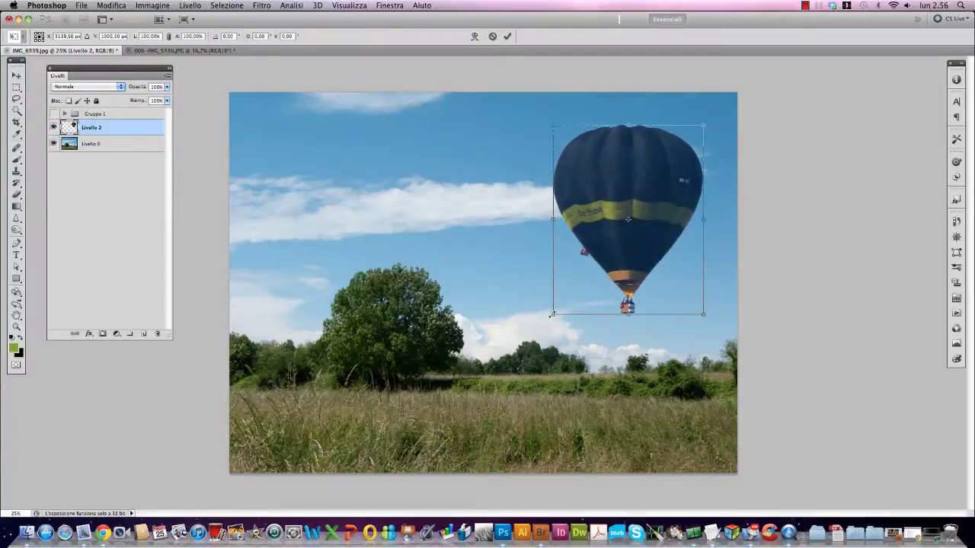
drag(552, 317, 621, 238)
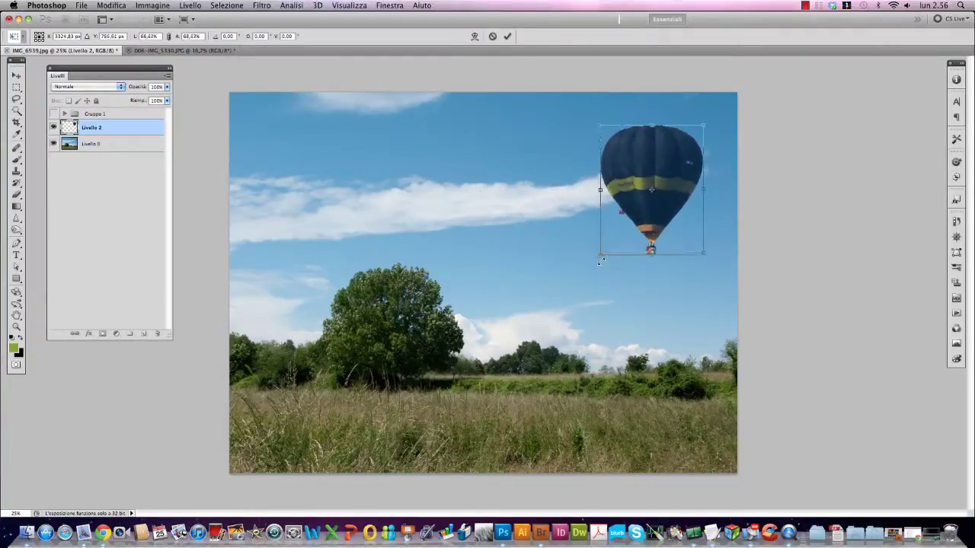
drag(620, 238, 608, 290)
key(Return)
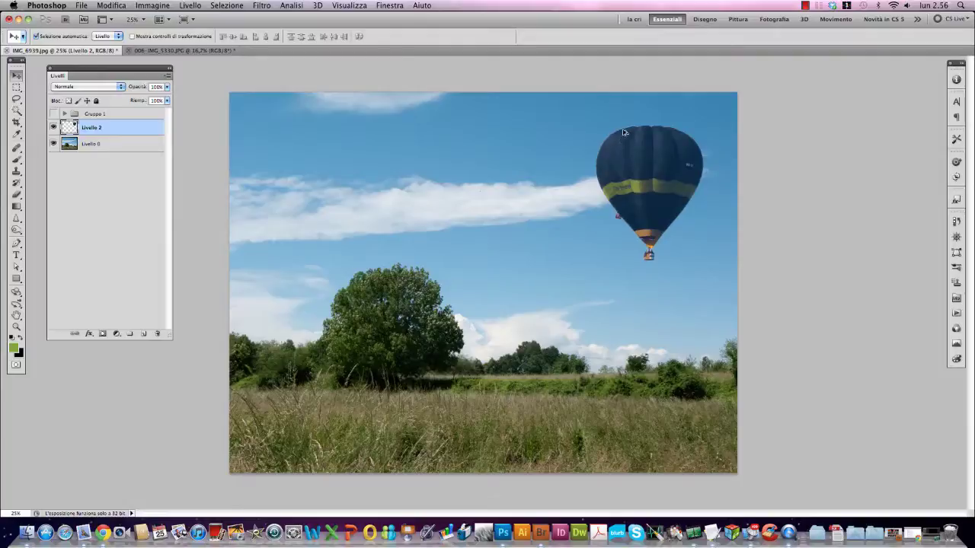
Step: Duplicate the balloon into the upper-left sky, scaled down to about 67%
drag(633, 148, 299, 138)
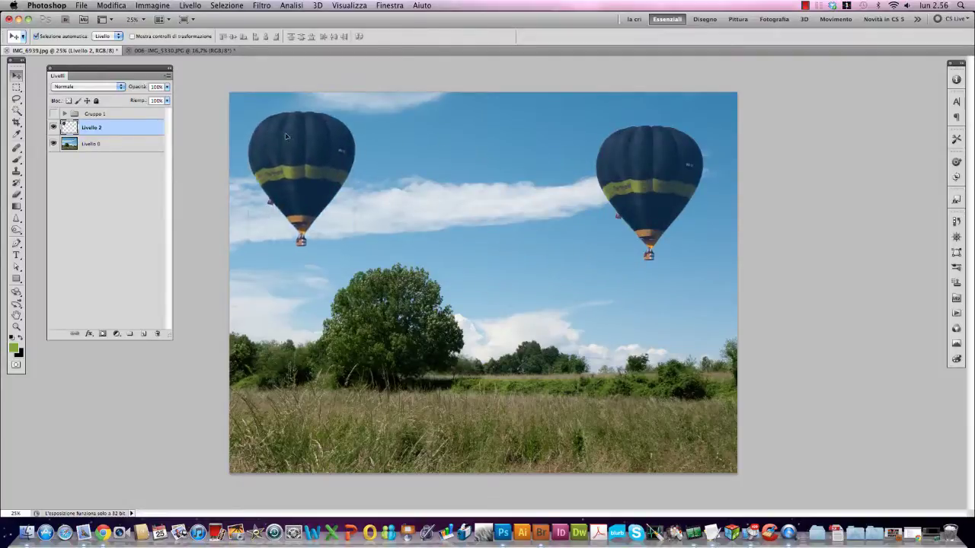
key(ctrl+t)
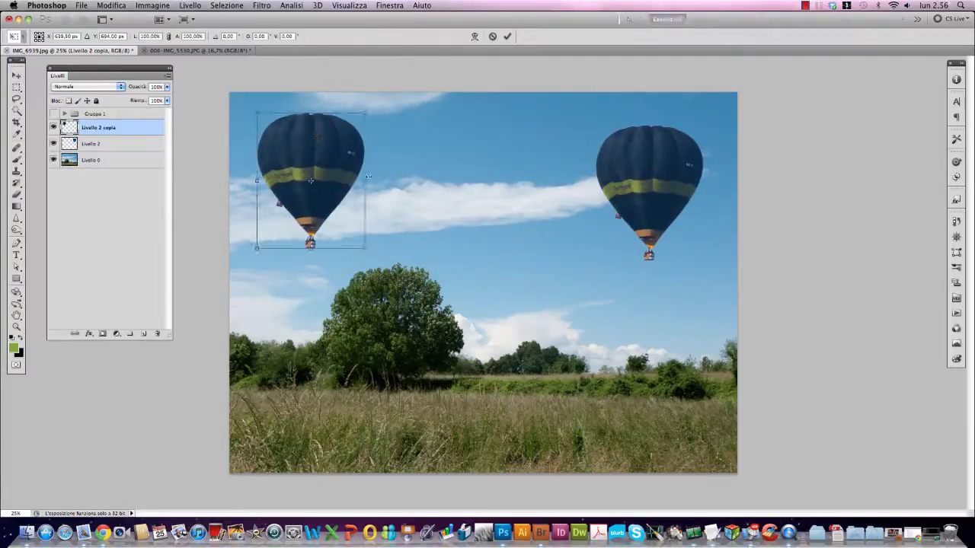
drag(257, 113, 292, 158)
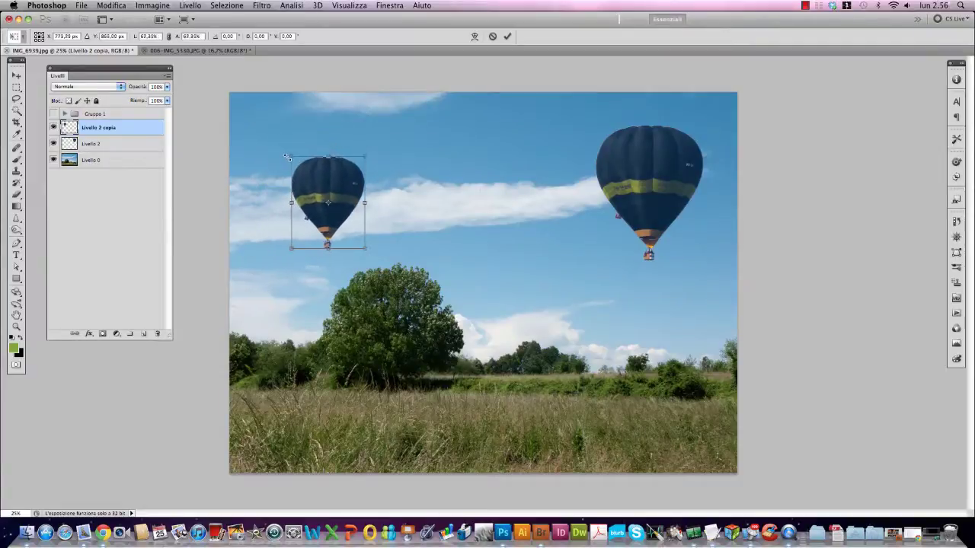
drag(332, 188, 346, 146)
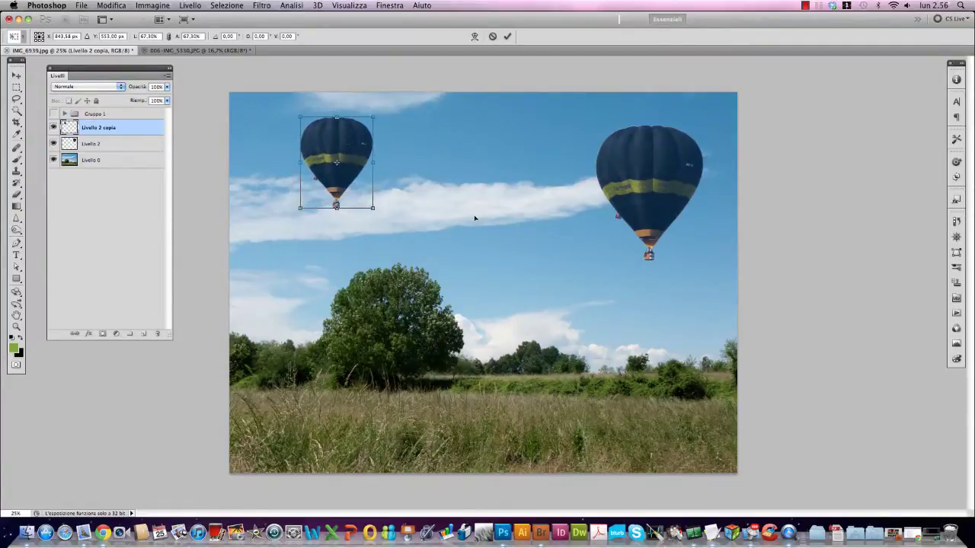
key(Return)
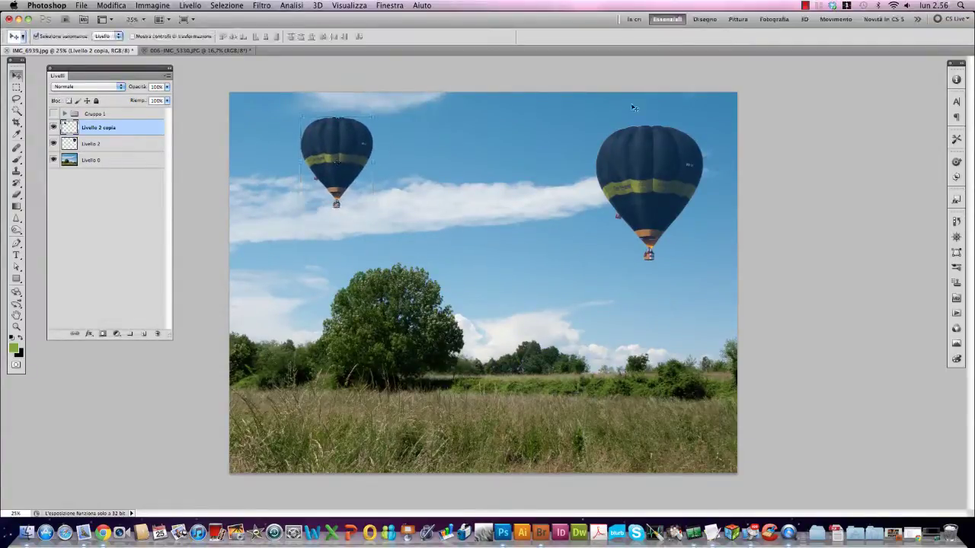
Step: Duplicate Livello 2 into the centre over the cloud, shrunk to about 48%
click(643, 163)
drag(652, 151, 521, 200)
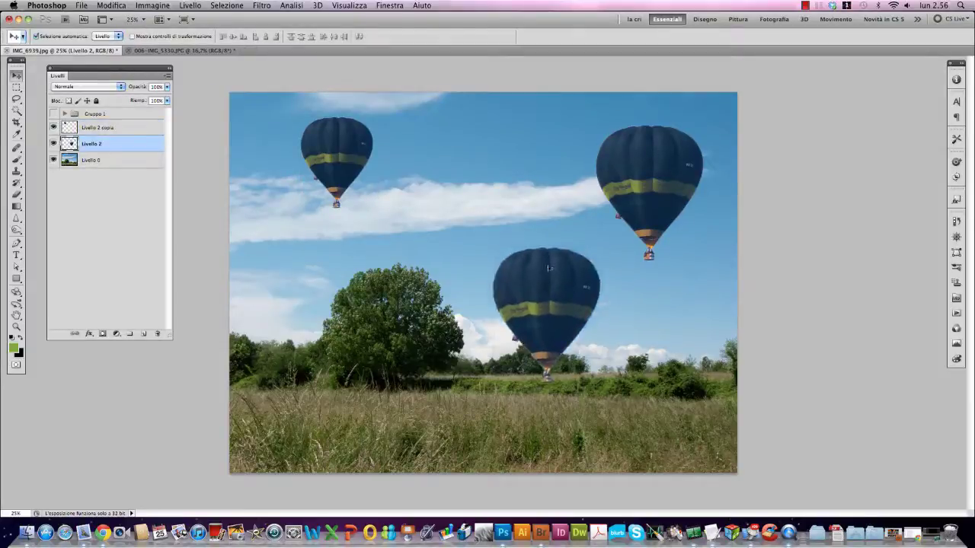
key(ctrl+t)
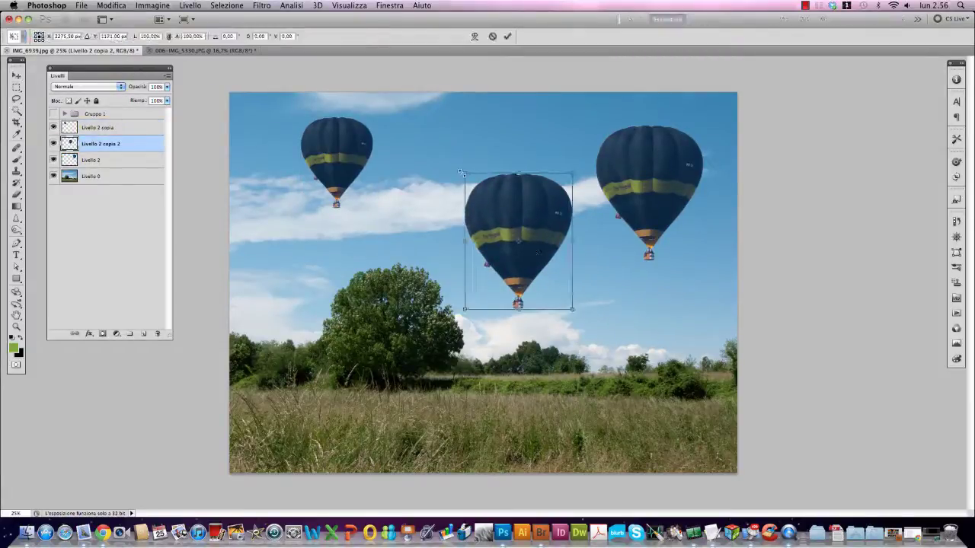
mouse_move(460, 173)
mouse_down()
mouse_move(518, 244)
mouse_move(535, 215)
mouse_up()
key(Return)
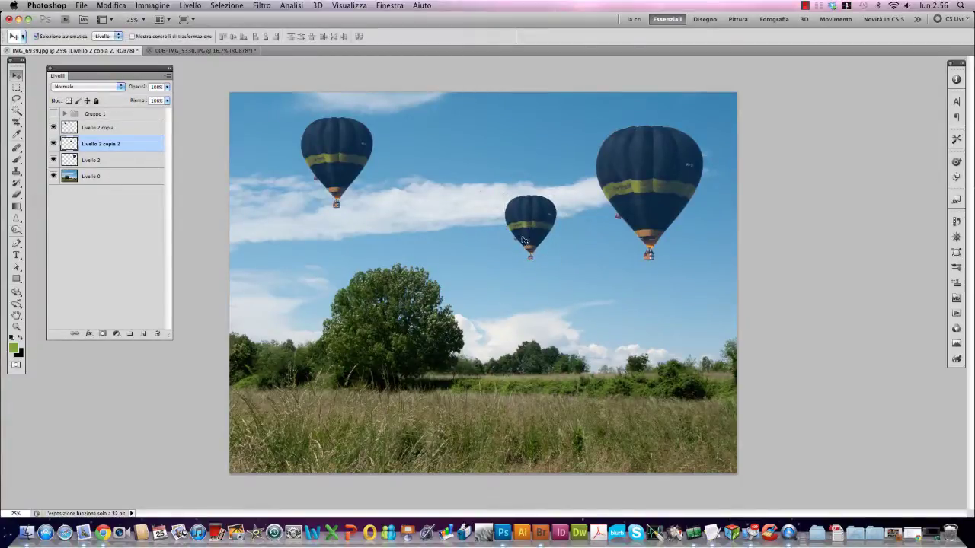
Step: Add a balloon copy mid-sky beside the small one, shrunk to about 43%
click(620, 184)
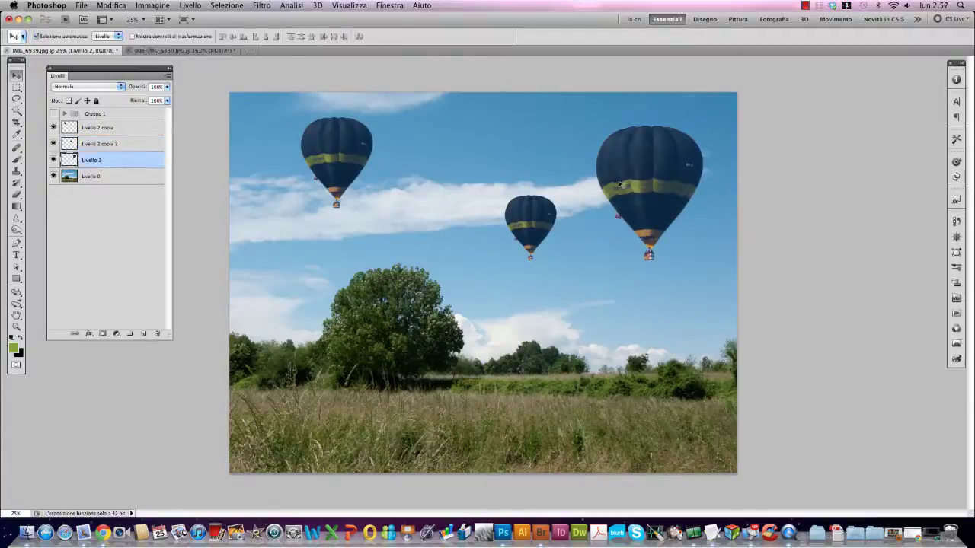
drag(653, 181, 437, 224)
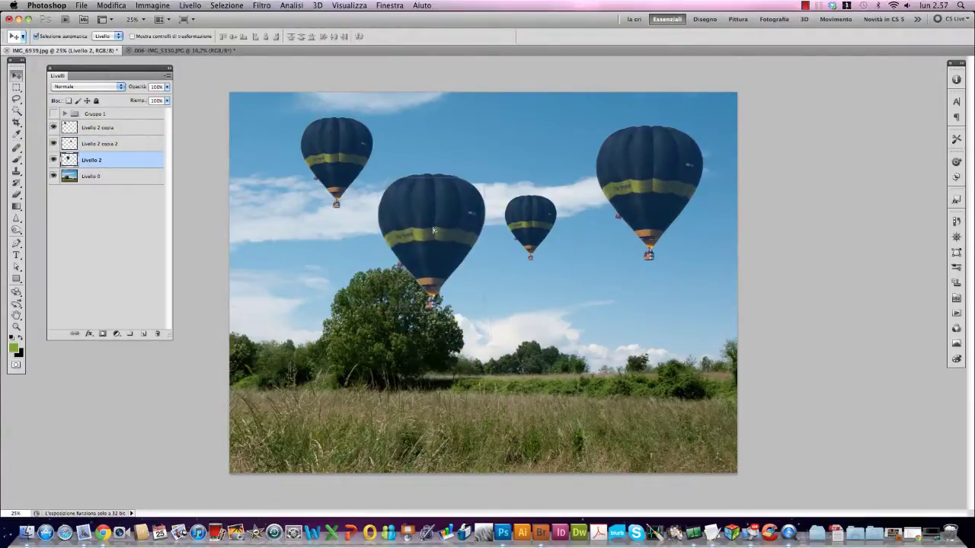
key(ctrl+t)
mouse_move(376, 174)
mouse_down()
mouse_move(438, 250)
mouse_move(461, 248)
mouse_move(450, 224)
mouse_move(425, 218)
mouse_up()
key(Return)
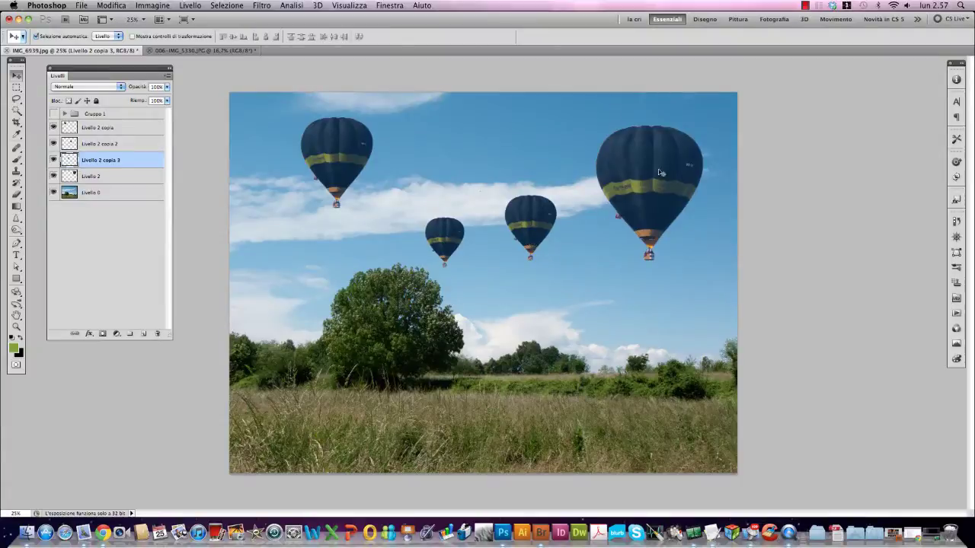
Step: Add a small 36.86% balloon copy lower left near the tree
drag(654, 181, 292, 249)
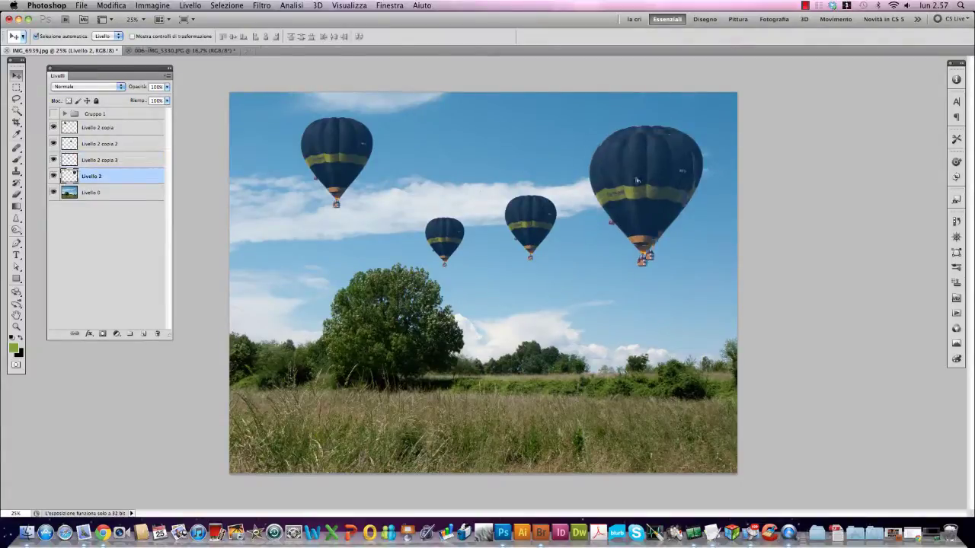
key(ctrl+t)
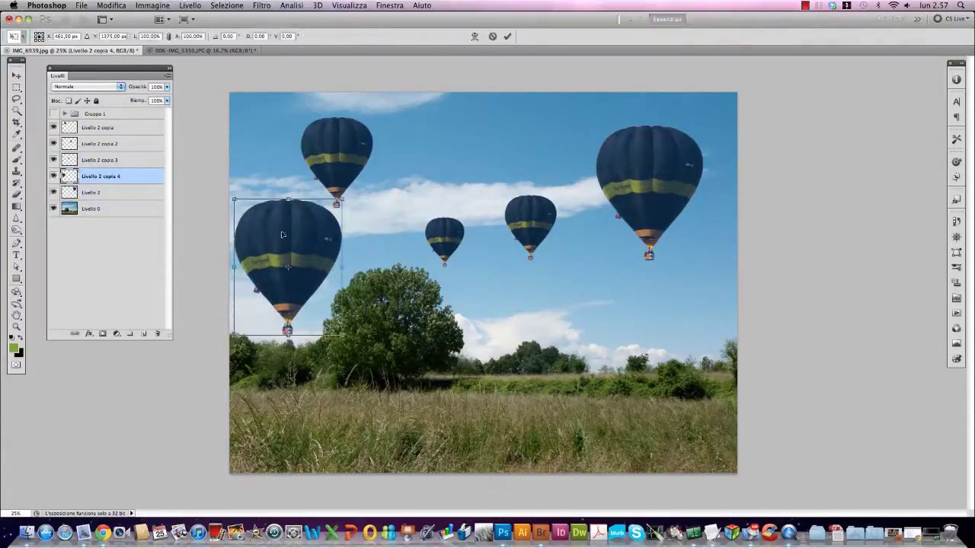
mouse_move(236, 198)
mouse_down()
mouse_move(301, 285)
mouse_move(272, 265)
mouse_move(281, 260)
mouse_up()
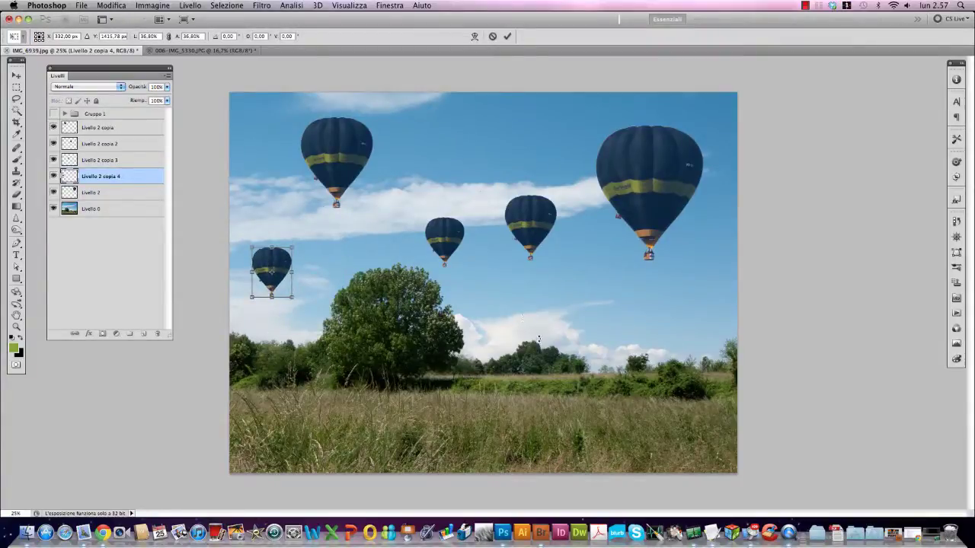
key(Return)
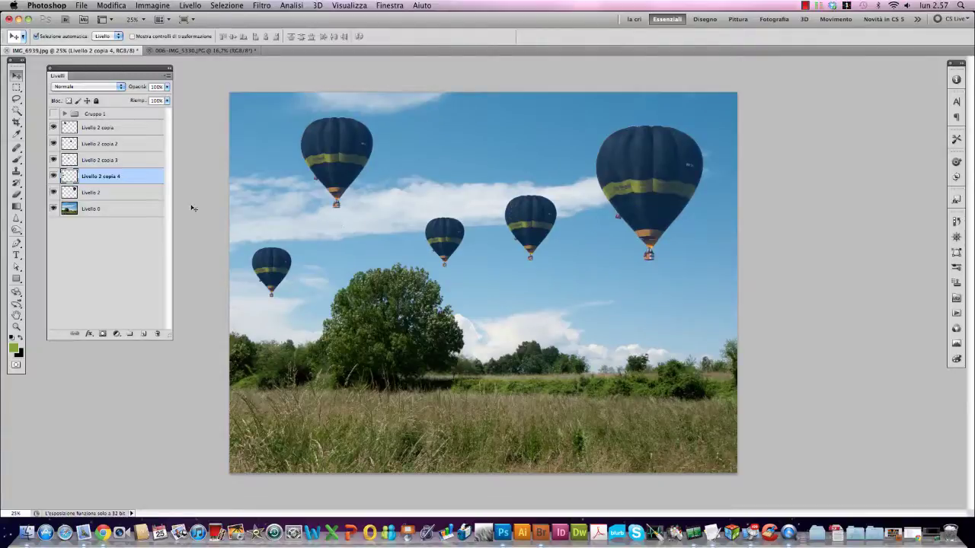
Step: Open Blending Options for Livello 2 copia 4, with the Layer Style dialog moved off the balloons
double_click(69, 182)
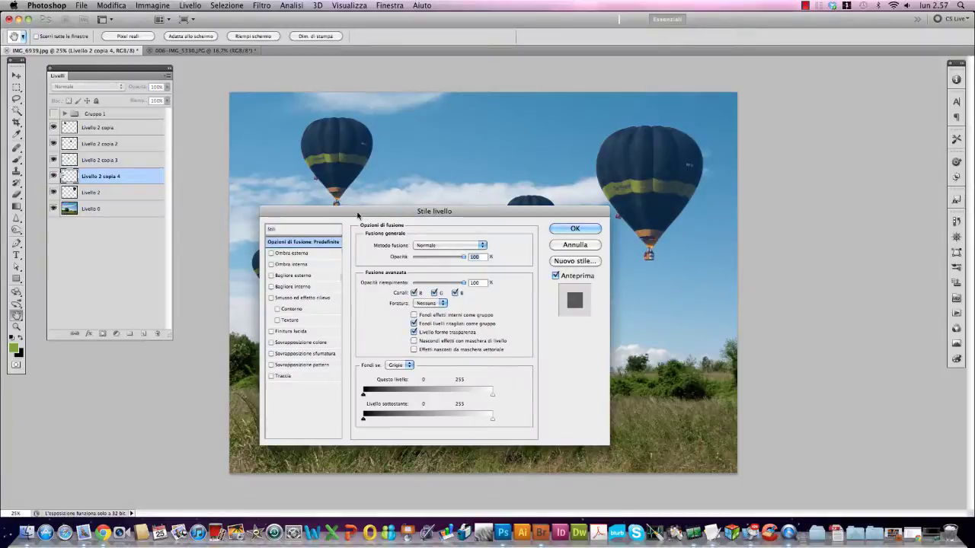
drag(358, 216, 411, 148)
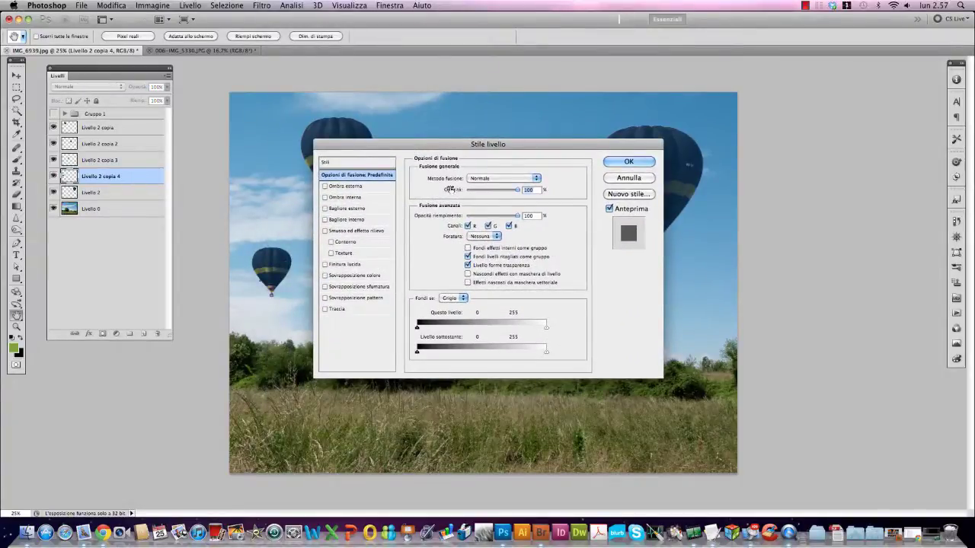
mouse_move(351, 147)
mouse_down()
mouse_move(433, 133)
mouse_move(387, 113)
mouse_up()
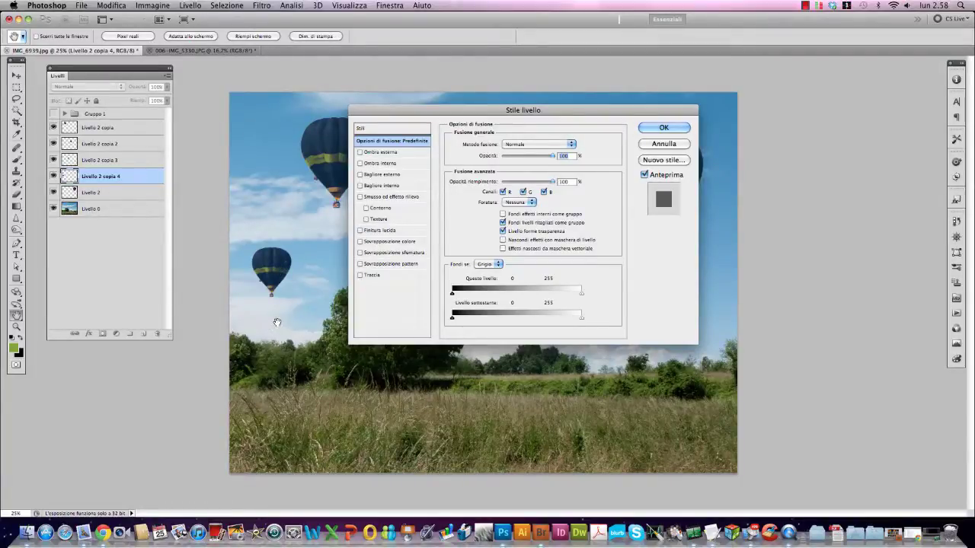
Step: Lower Livello 2 copia 4's Blend If Underlying Layer white limit to about 176
click(581, 320)
drag(581, 322, 579, 321)
drag(579, 320, 547, 325)
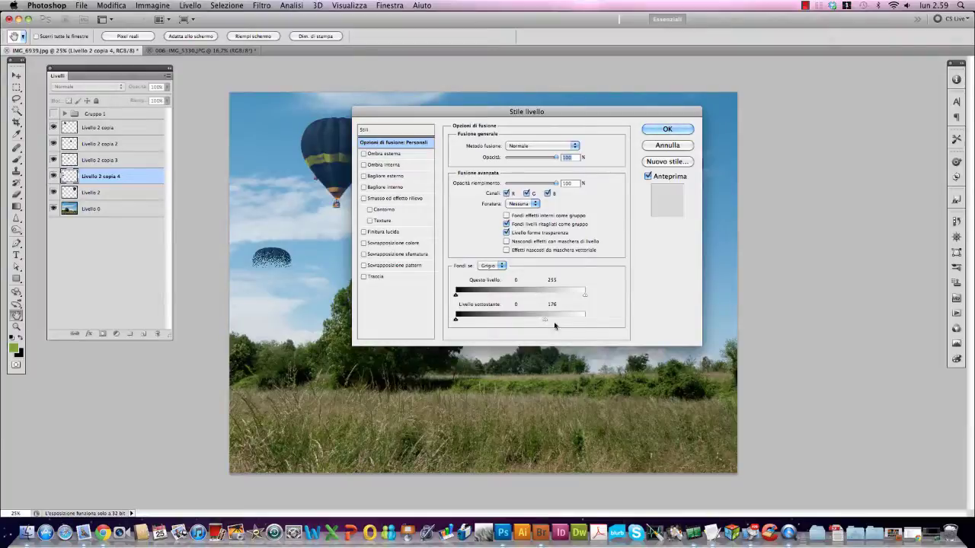
drag(545, 319, 547, 320)
Step: Split the Underlying Layer white limit to about 177/234 and apply the blend
alt+click(545, 321)
drag(546, 322, 561, 320)
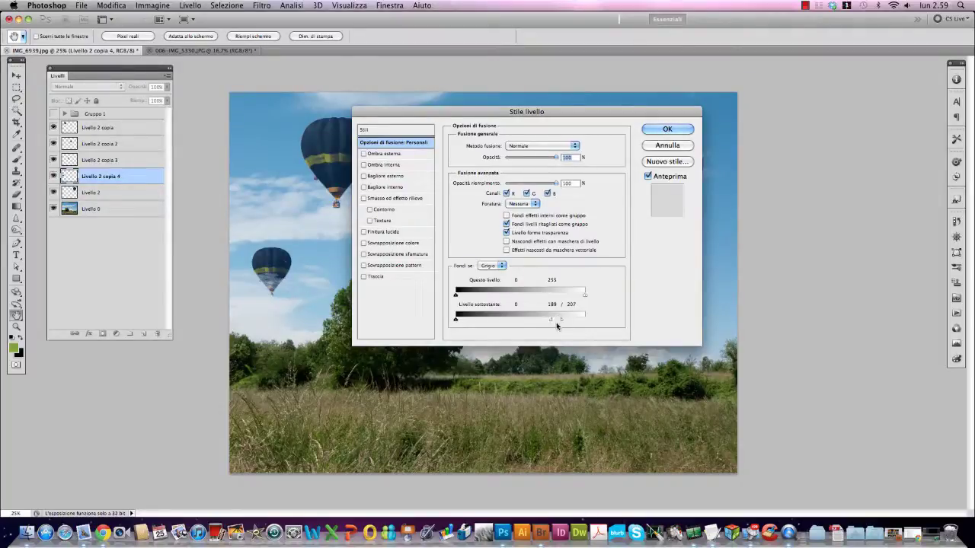
mouse_move(562, 319)
mouse_down()
mouse_move(585, 320)
mouse_move(537, 325)
mouse_move(575, 324)
mouse_up()
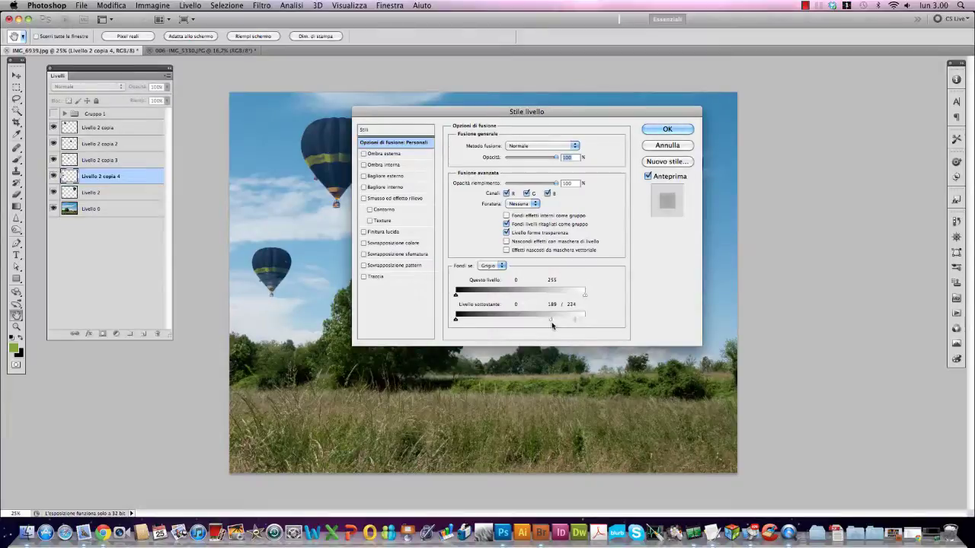
drag(552, 326, 545, 323)
drag(352, 262, 364, 266)
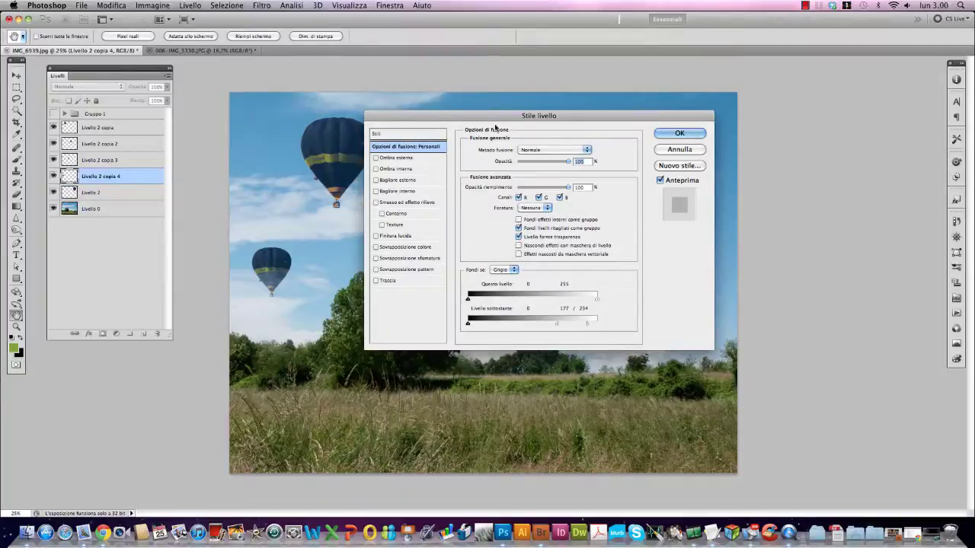
click(679, 133)
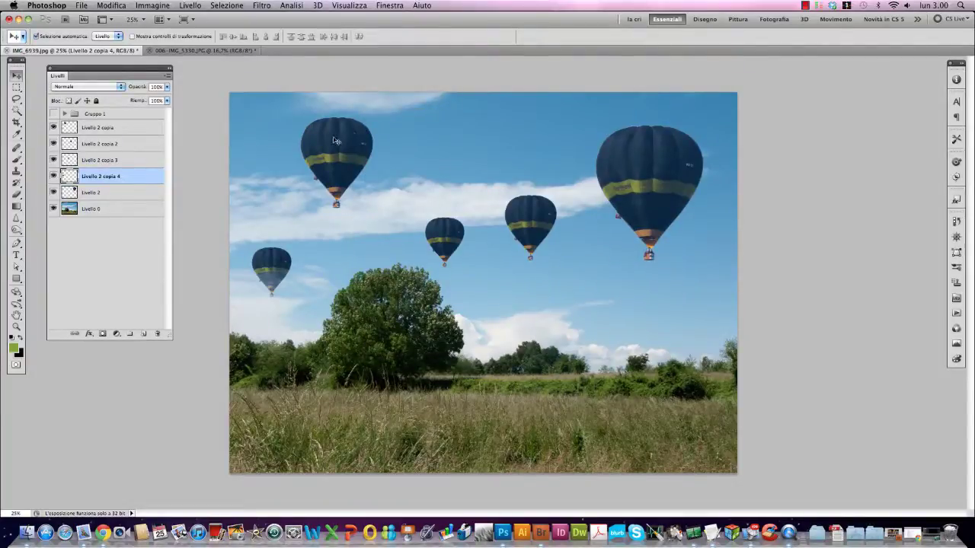
click(336, 141)
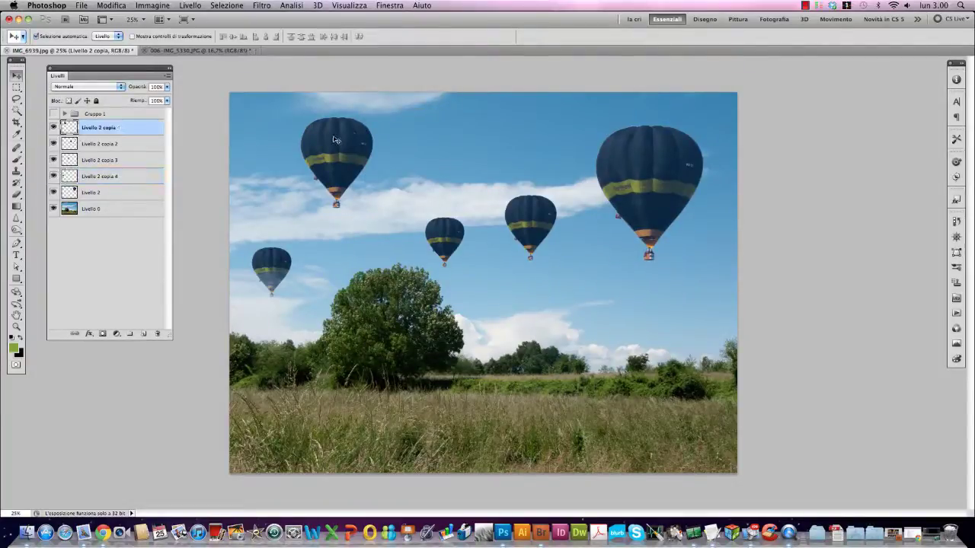
Step: Blend Livello 2 copia with a lowered underlying white limit, then move it into the cloud band
double_click(68, 127)
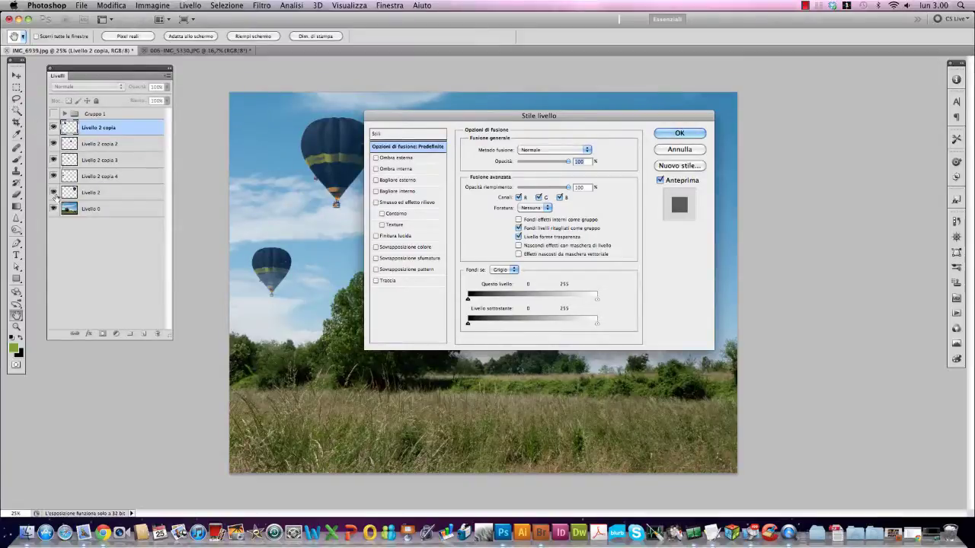
drag(431, 116, 484, 97)
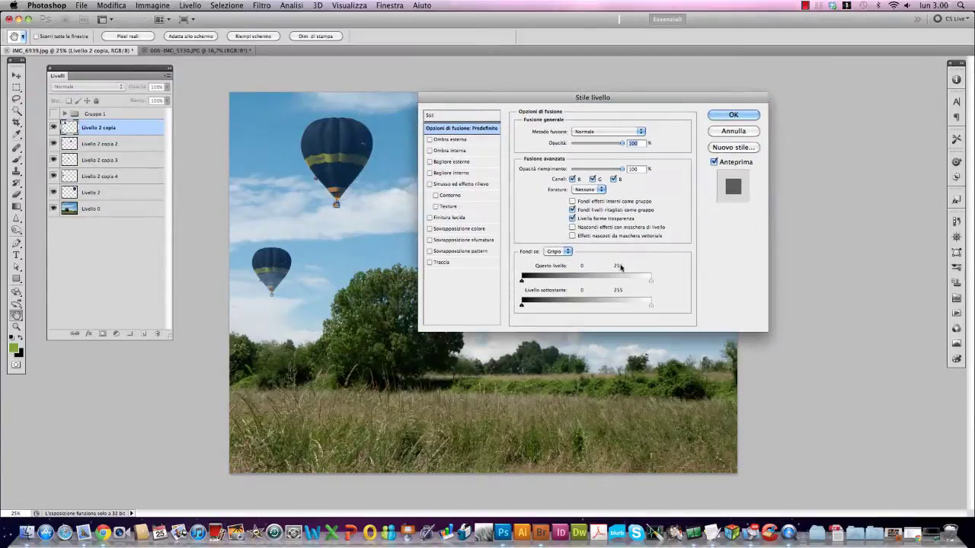
mouse_move(647, 311)
mouse_down()
mouse_move(593, 305)
mouse_move(625, 306)
mouse_up()
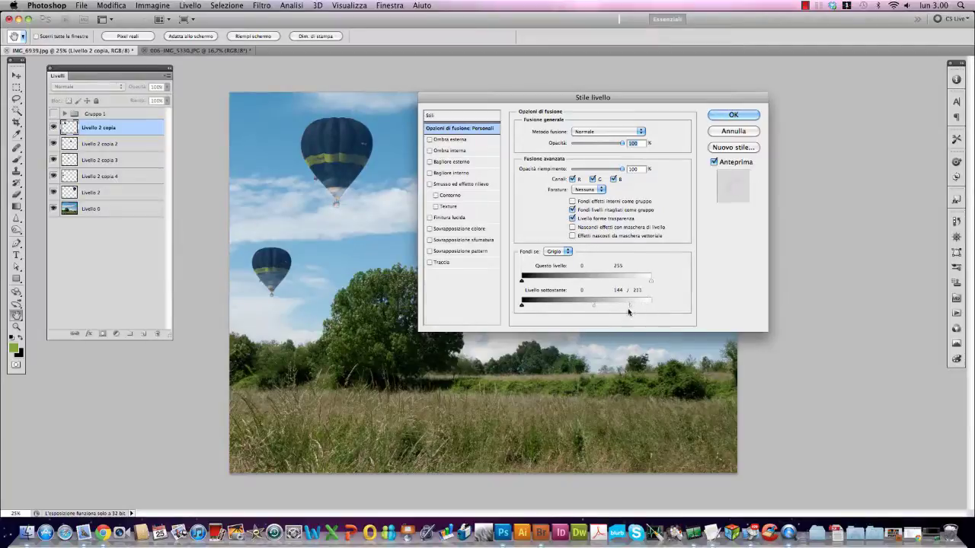
drag(521, 99, 528, 99)
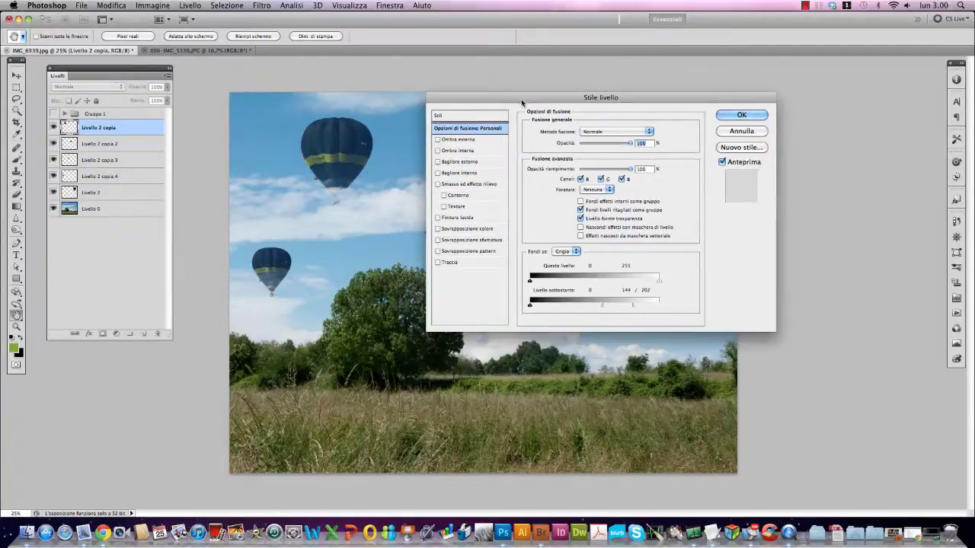
click(720, 118)
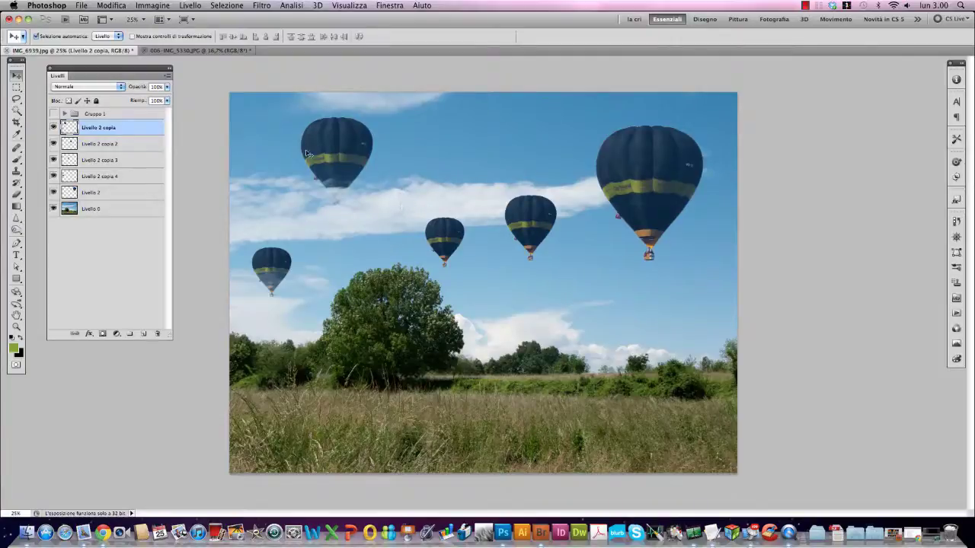
mouse_move(343, 152)
mouse_down()
mouse_move(386, 150)
mouse_move(311, 173)
mouse_up()
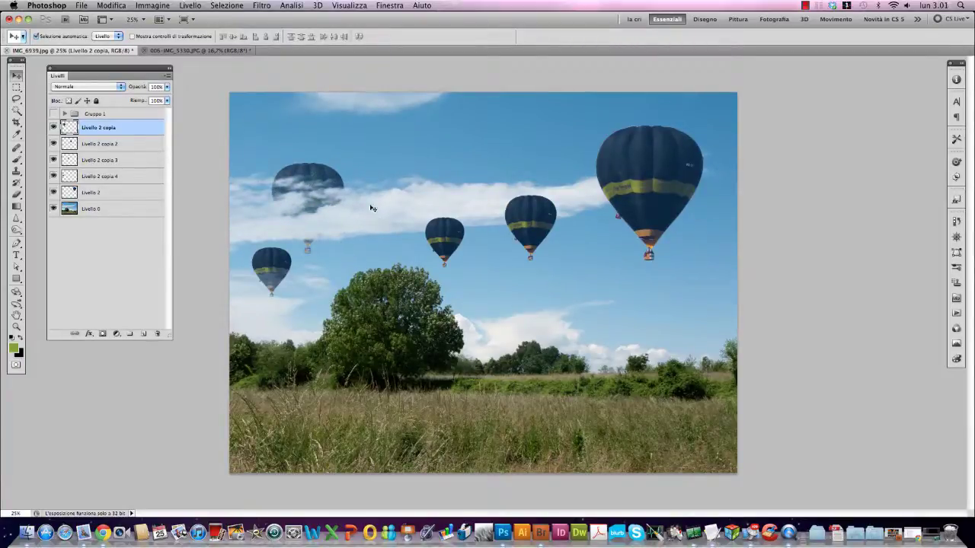
click(457, 249)
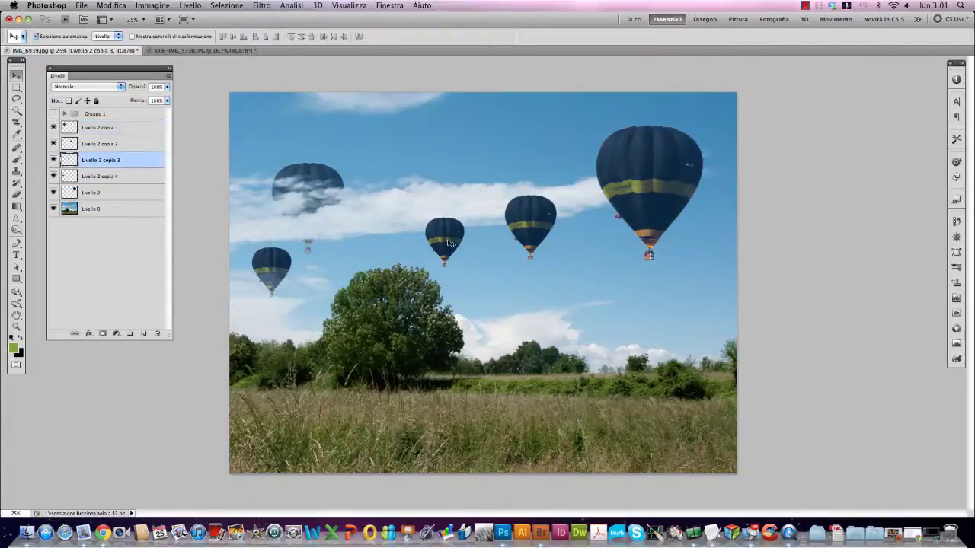
Step: Give Livello 2 copia 3 a first blend, underlying white limit split around 232/250
double_click(69, 160)
drag(470, 98, 525, 102)
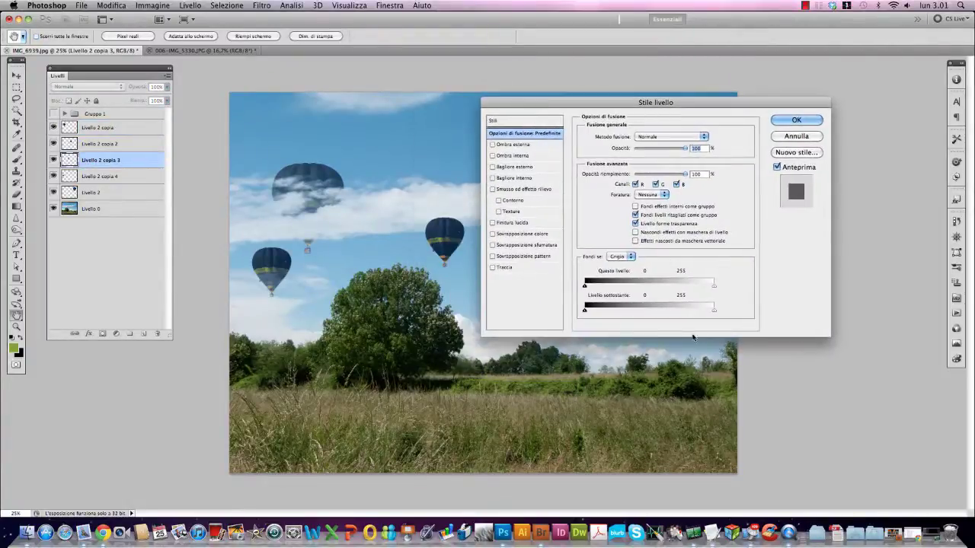
drag(714, 306, 699, 310)
mouse_move(702, 310)
mouse_down()
mouse_move(712, 310)
mouse_move(661, 314)
mouse_move(704, 317)
mouse_up()
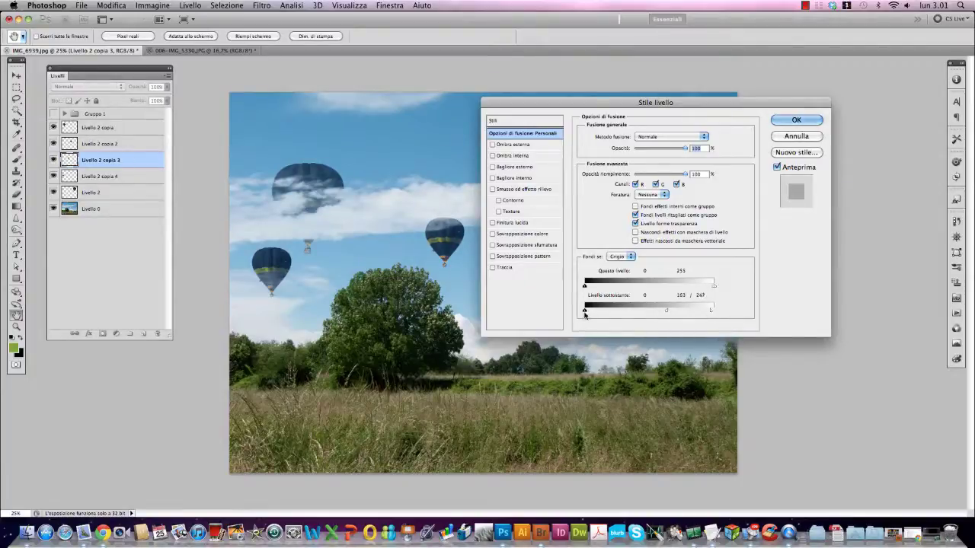
key(Return)
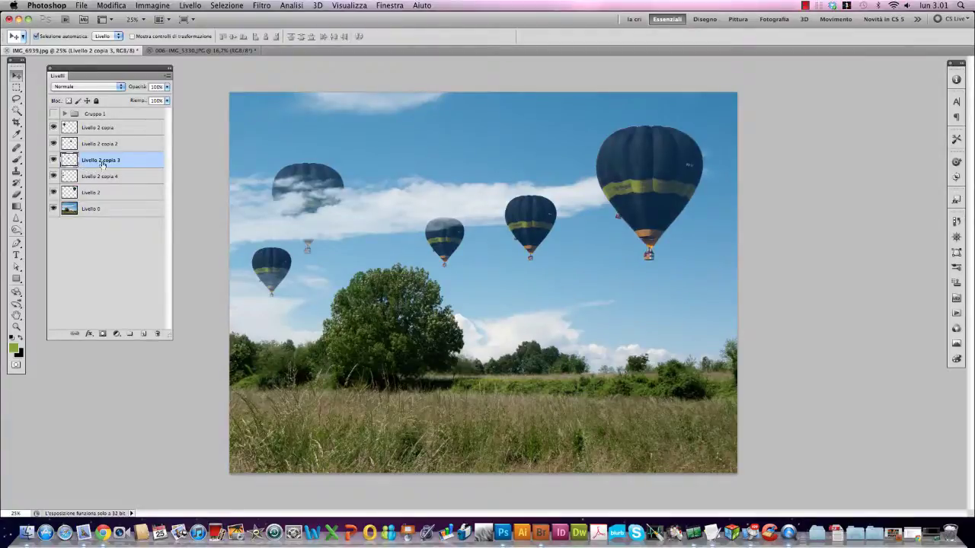
Step: Rework Livello 2 copia 3's underlying range to a 175/216 split and apply it
double_click(68, 160)
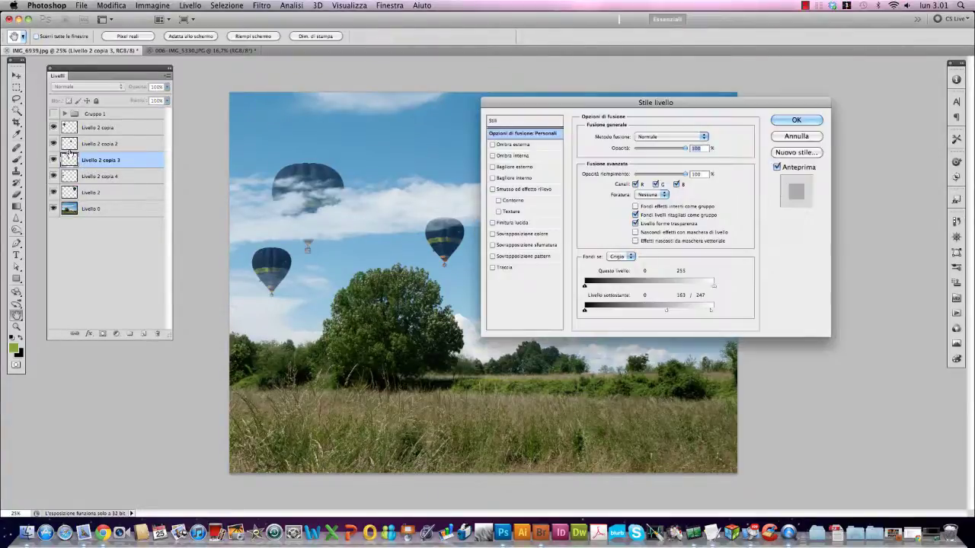
drag(576, 105, 599, 105)
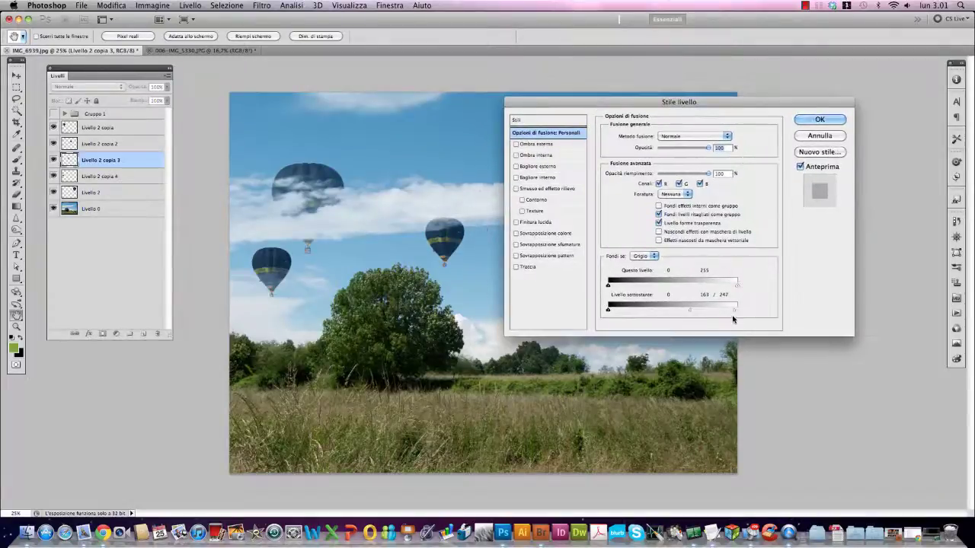
mouse_move(734, 310)
mouse_down()
mouse_move(715, 313)
mouse_move(760, 324)
mouse_move(744, 322)
mouse_up()
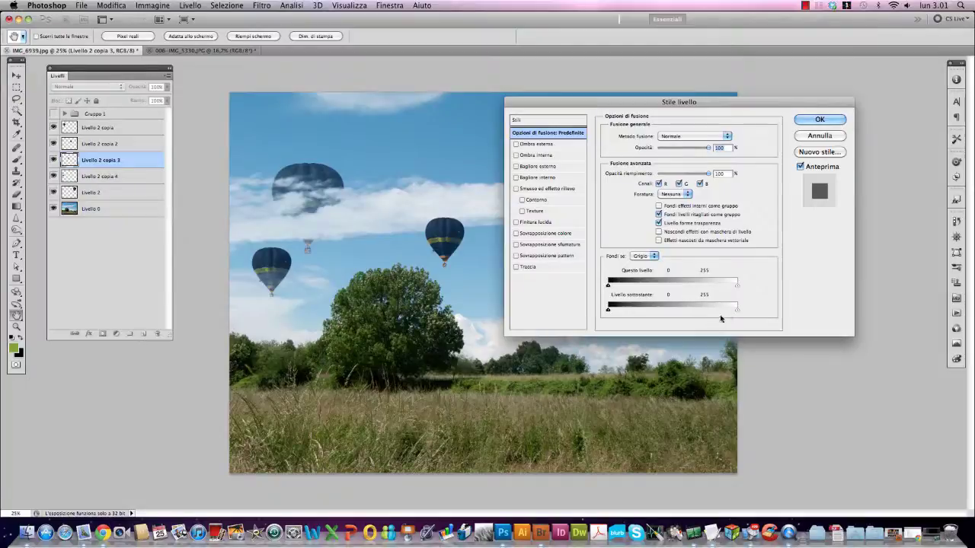
key(alt)
mouse_move(736, 309)
mouse_down()
mouse_move(683, 312)
mouse_move(720, 311)
mouse_up()
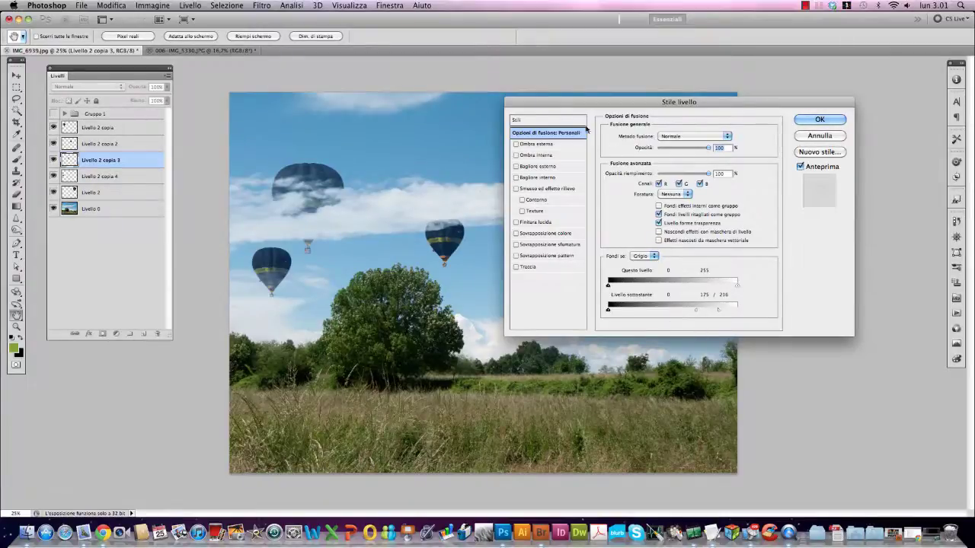
click(800, 123)
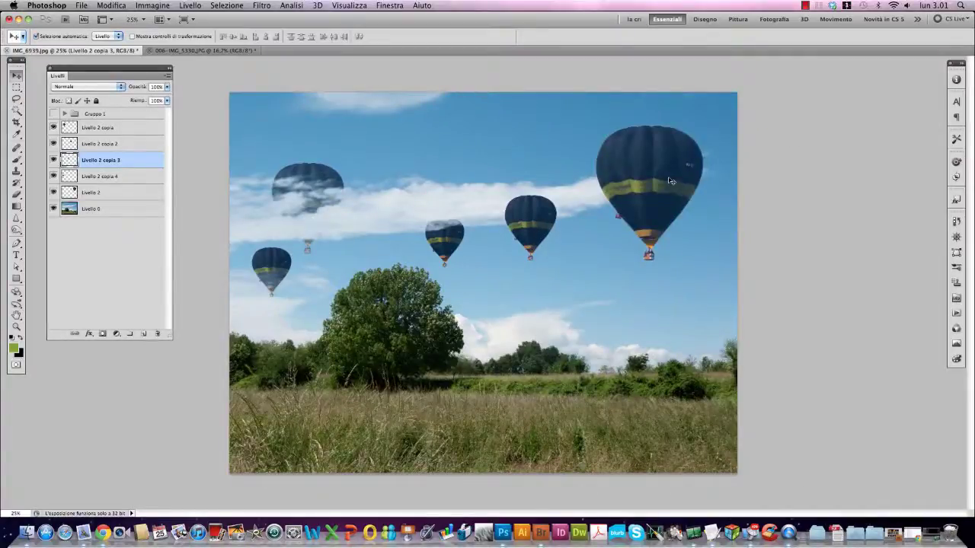